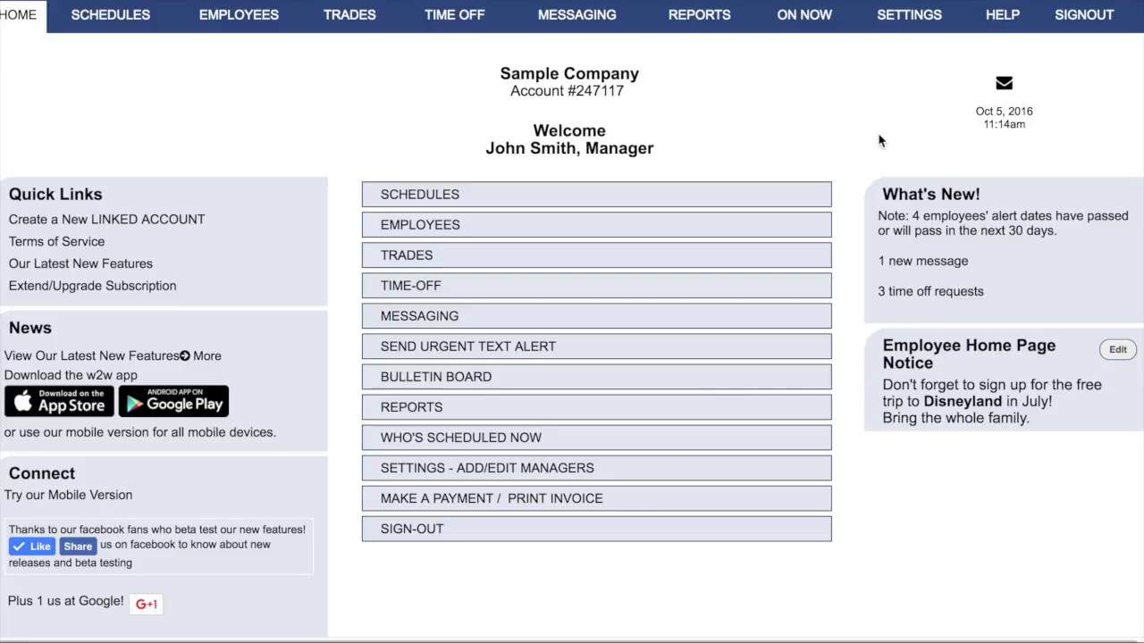
Step: Open Settings > My Notifications Email/Text and edit the existing email address's notifications
mouse_move(909, 27)
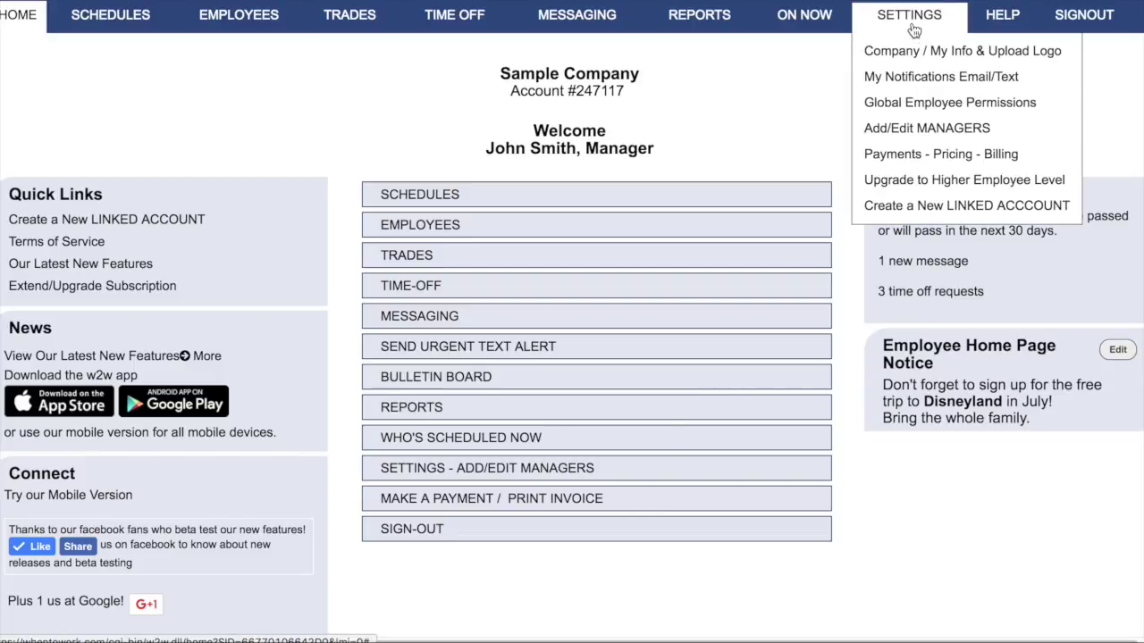
left_click(913, 79)
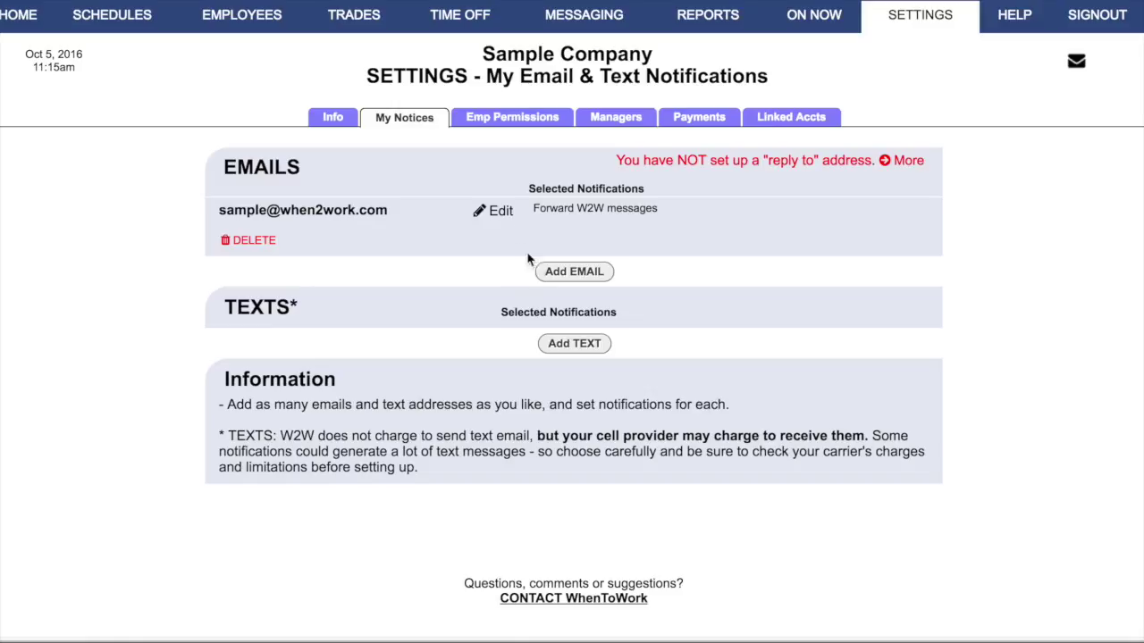
left_click(500, 211)
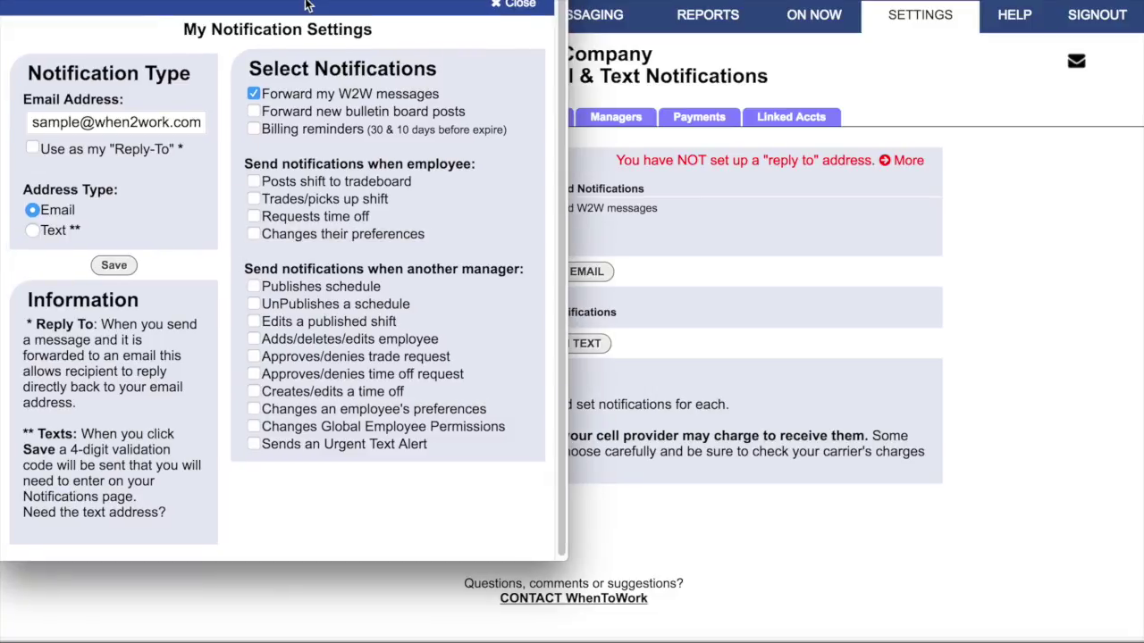
Step: Enable bulletin board forwarding, billing reminders, and employee trade and time-off request alerts
left_click(253, 111)
left_click(254, 129)
left_click(254, 200)
left_click(254, 217)
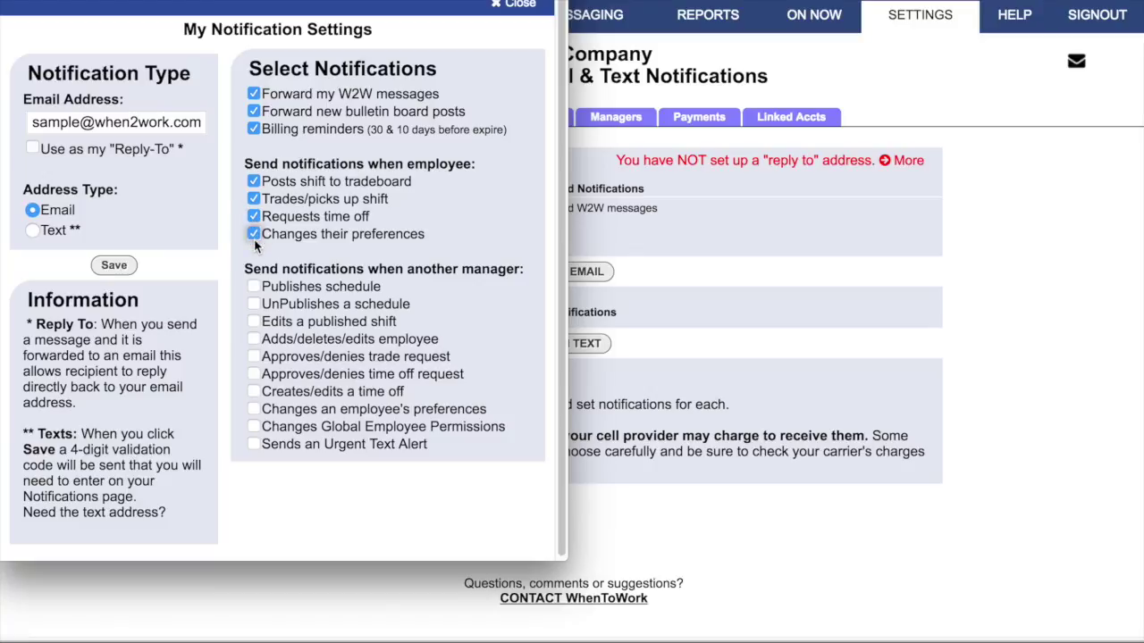
Step: Enable every manager-event alert, from published schedules to Urgent Text Alerts, and tick Use as Reply-To
left_click(254, 287)
left_click(254, 305)
left_click(253, 322)
left_click(255, 341)
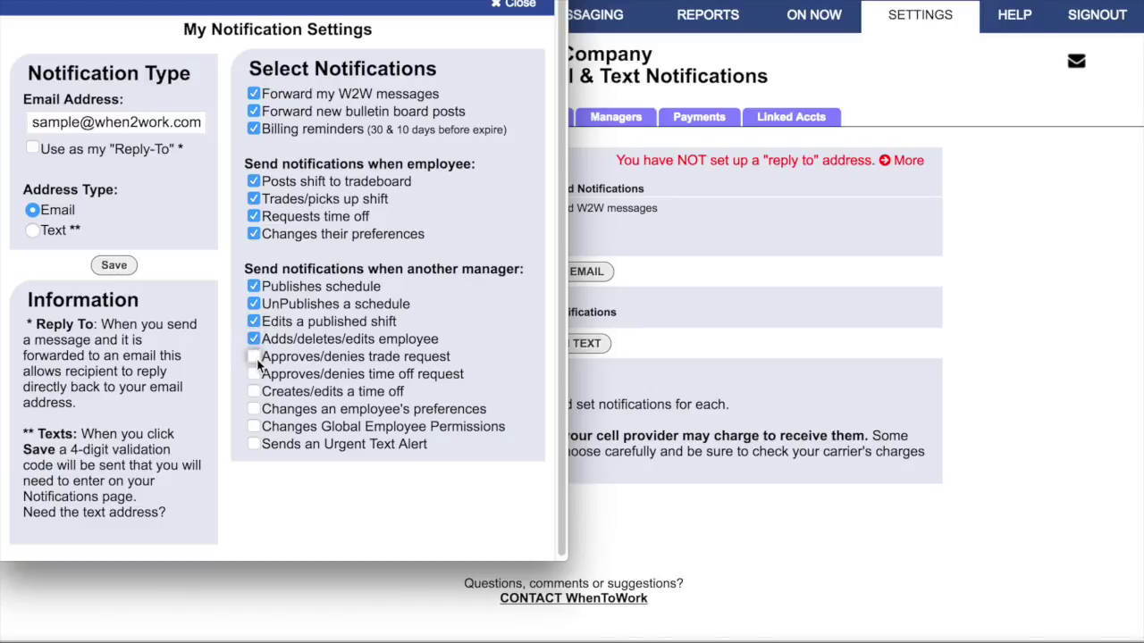
left_click(256, 358)
left_click(254, 376)
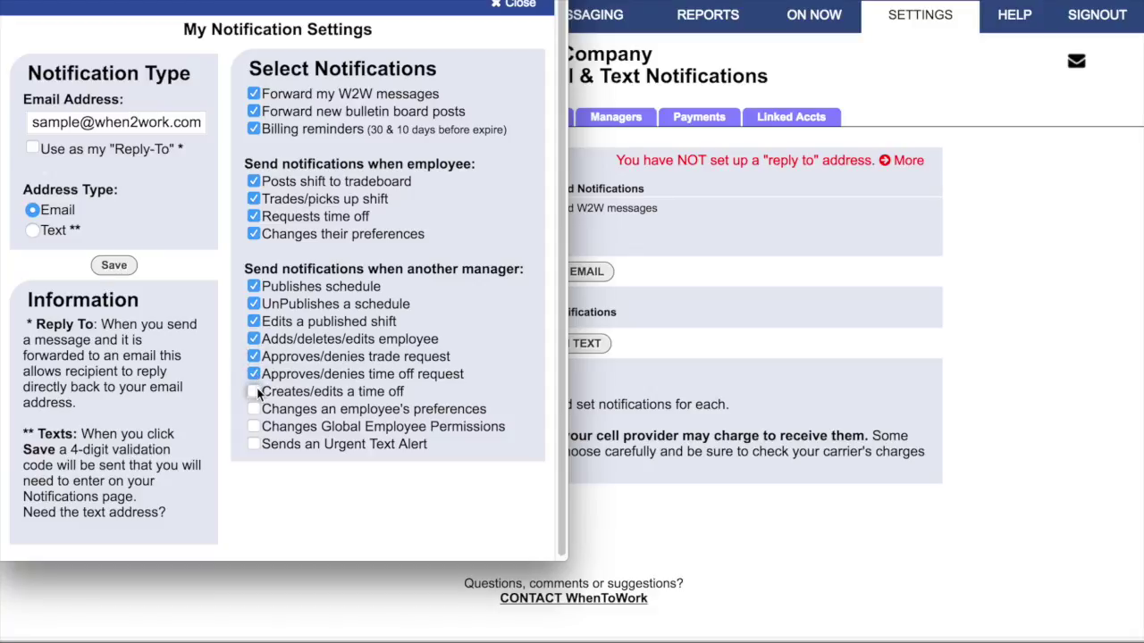
left_click(255, 393)
left_click(254, 408)
left_click(254, 427)
left_click(254, 444)
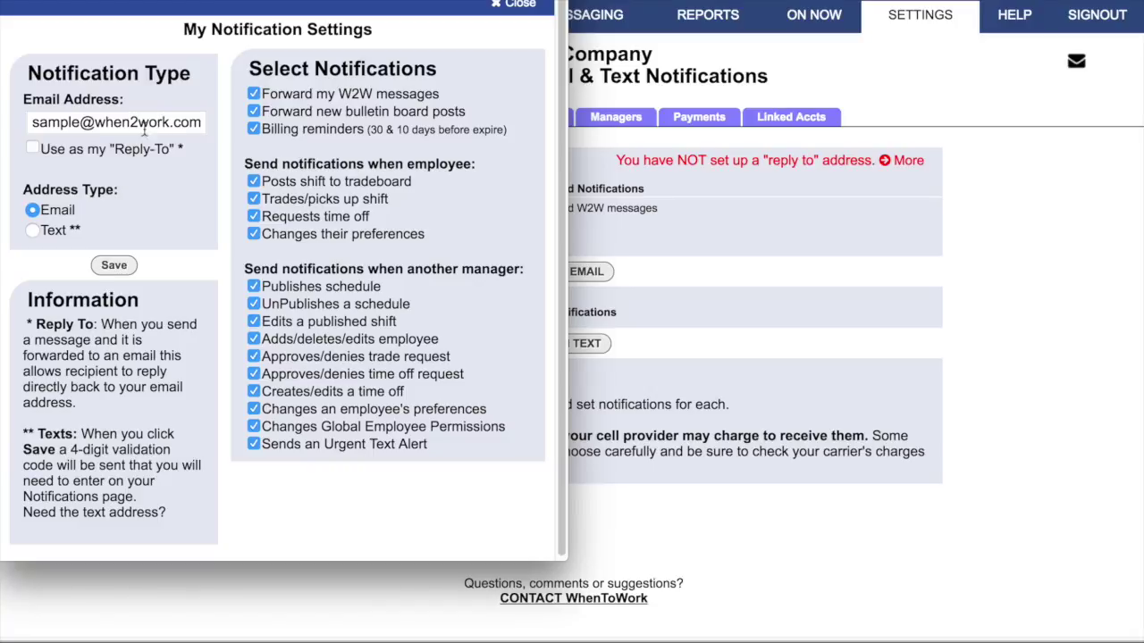
left_click(33, 149)
Step: Untick Use as my Reply-To and save the email's 17 selected notifications
left_click(34, 148)
left_click(112, 267)
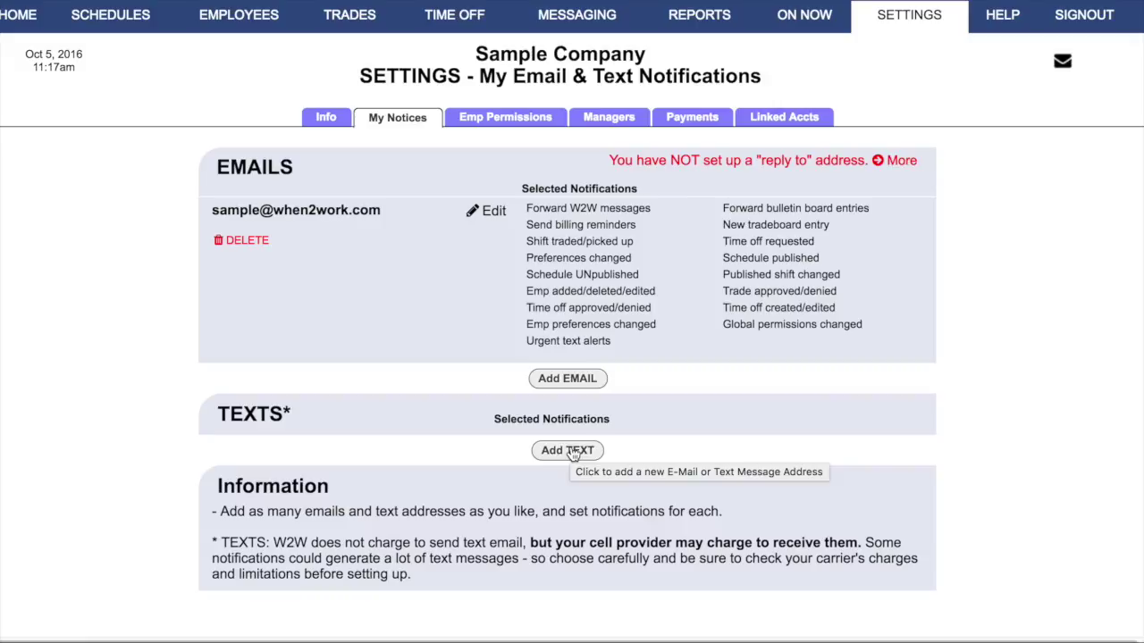
Step: Add a text address made of the phone number at vtext.com, correcting the mistyped domain
left_click(572, 452)
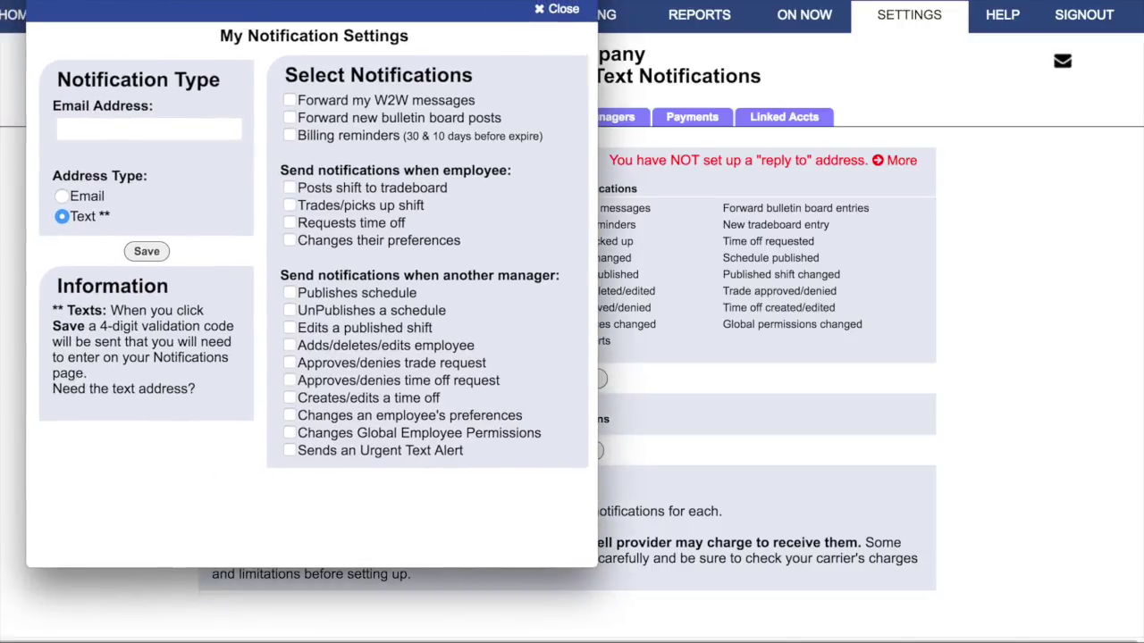
left_click(146, 124)
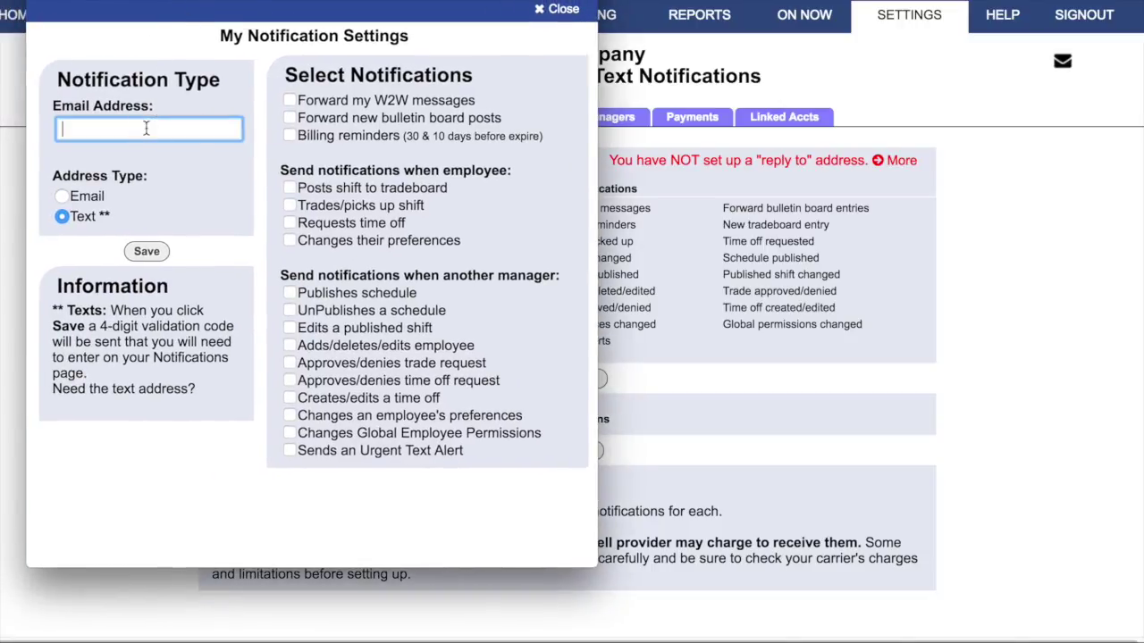
left_click(63, 130)
type("999222")
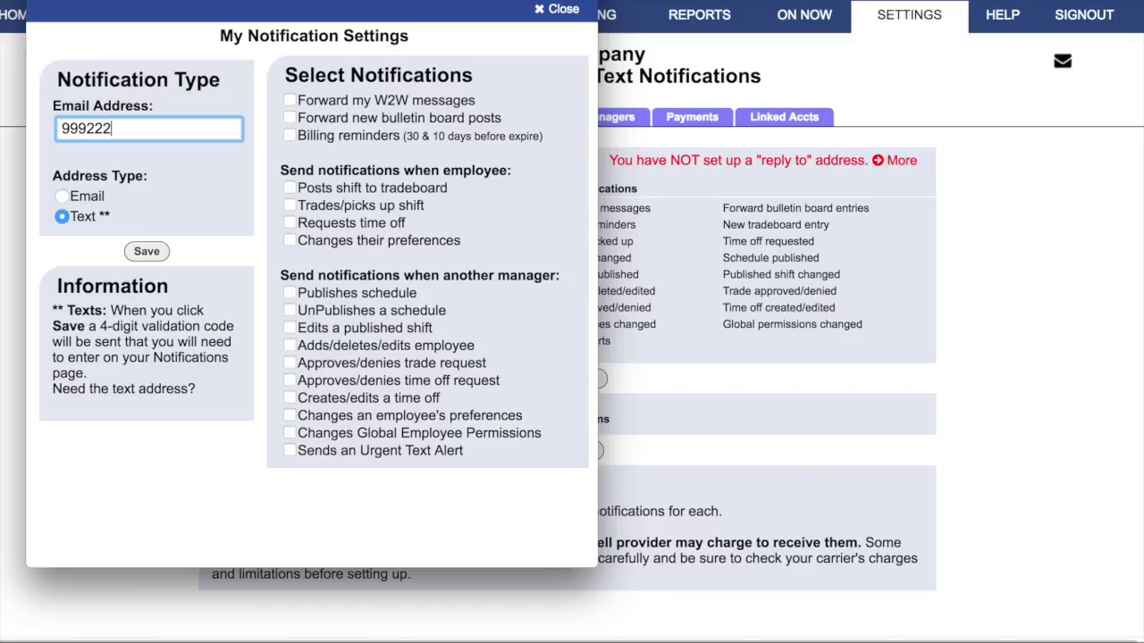
type("4444")
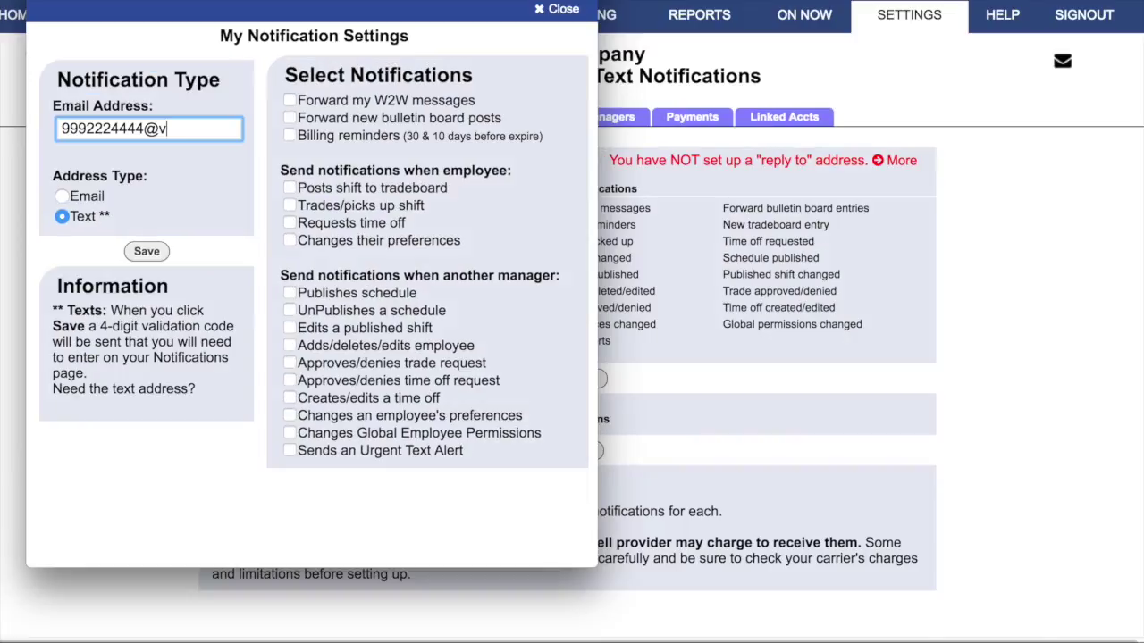
type("text.com")
key("BackSpace")
key("BackSpace")
key("BackSpace")
key("BackSpace")
key("BackSpace")
key("BackSpace")
key("BackSpace")
key("BackSpace")
key("BackSpace")
type("vtext.com")
Step: Tick W2W messages, bulletin posts, billing reminders and all employee-event text alerts
left_click(290, 100)
left_click(290, 117)
left_click(289, 135)
left_click(289, 187)
left_click(289, 206)
left_click(290, 222)
left_click(291, 242)
Step: Tick every manager-event text alert through Urgent Text Alerts and save the text address
left_click(290, 293)
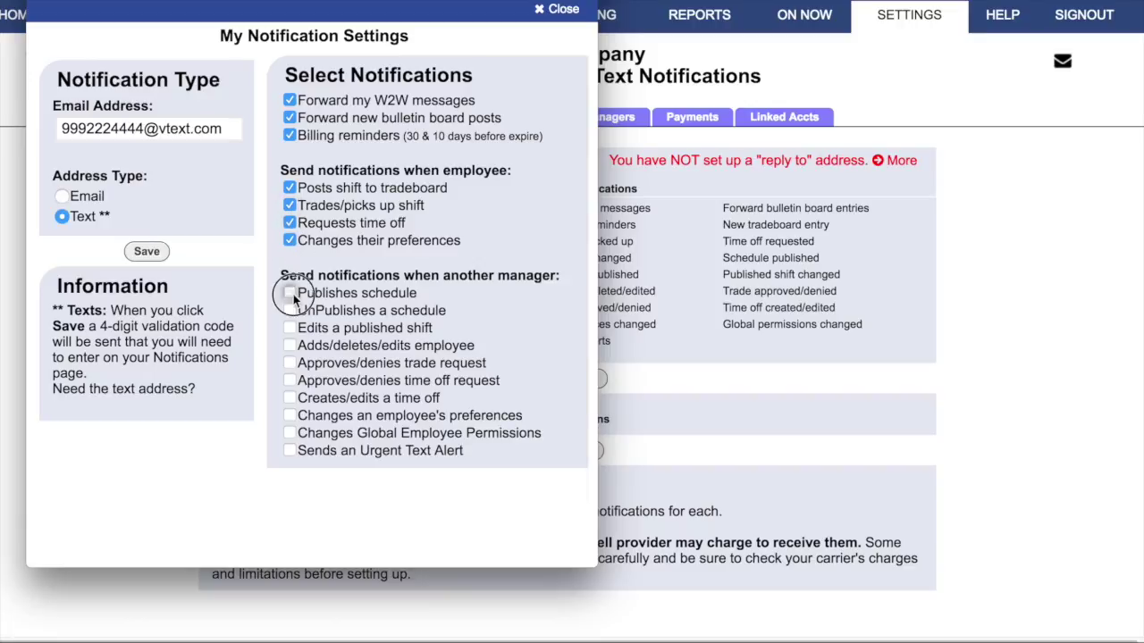
left_click(290, 310)
left_click(289, 328)
left_click(289, 345)
left_click(289, 363)
left_click(289, 380)
left_click(289, 398)
left_click(289, 416)
left_click(290, 432)
left_click(290, 451)
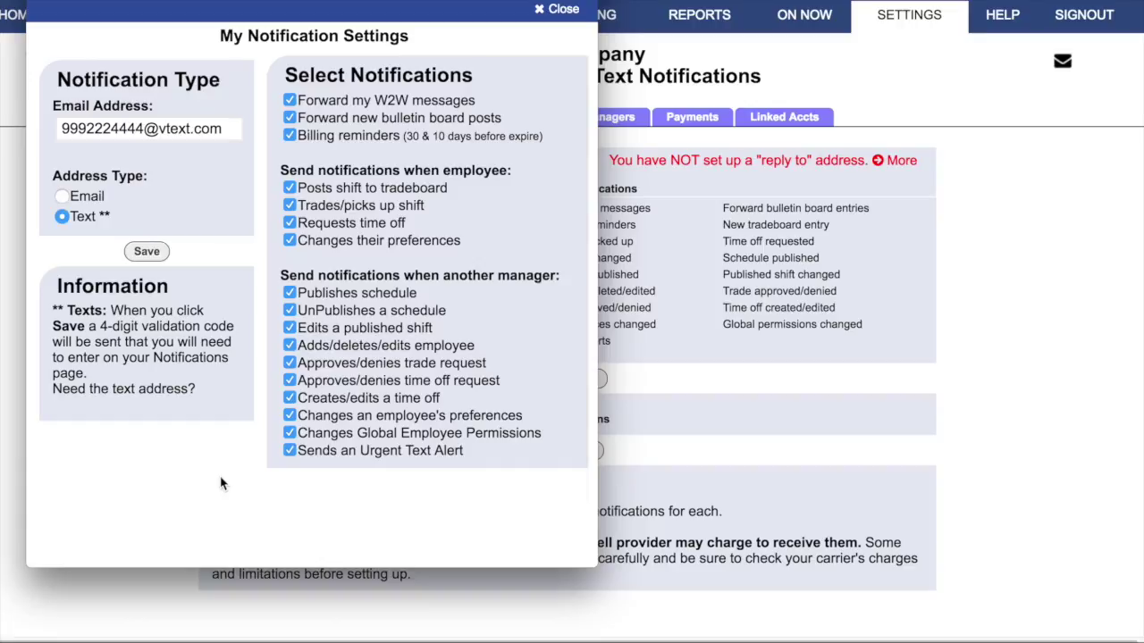
left_click(147, 252)
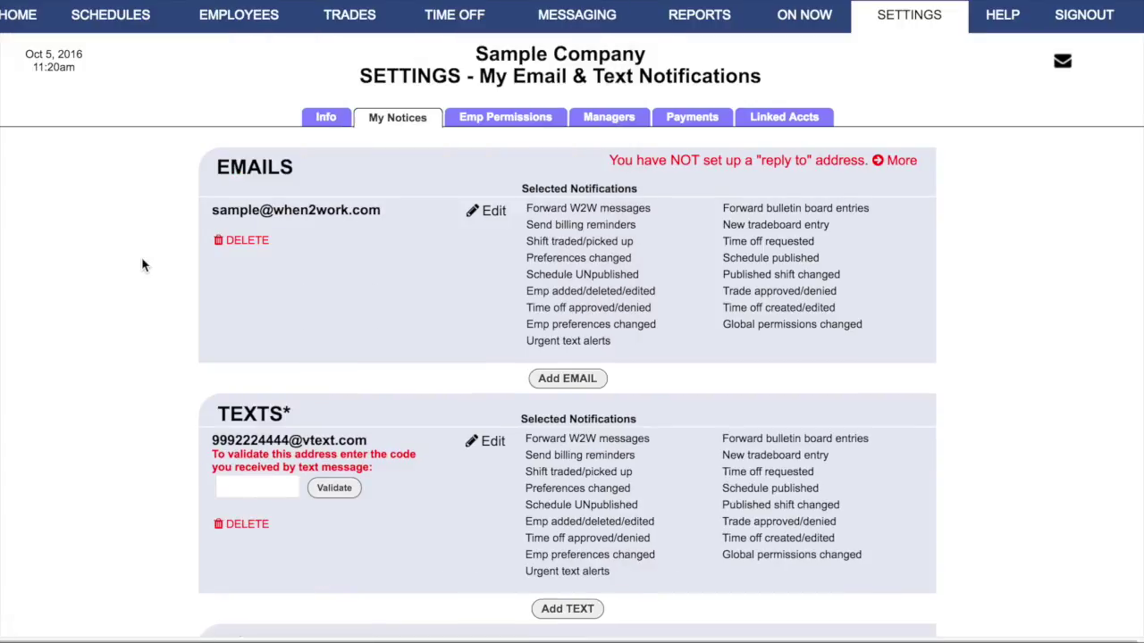
Step: Submit the text address's validation code and dismiss the incorrect-code alert
left_click(231, 489)
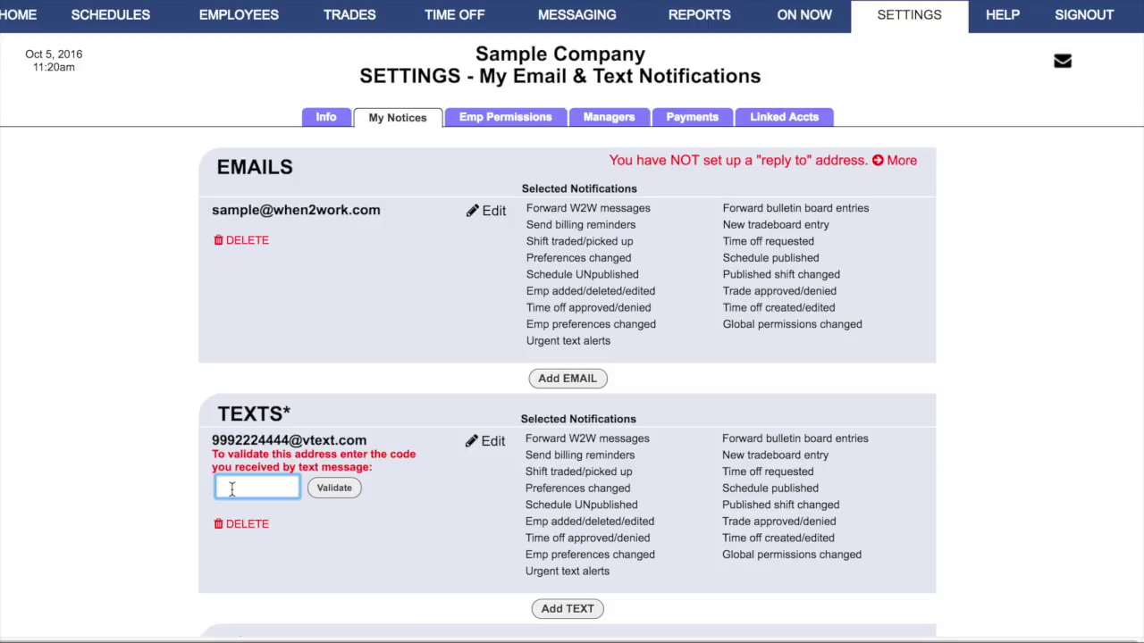
left_click(321, 496)
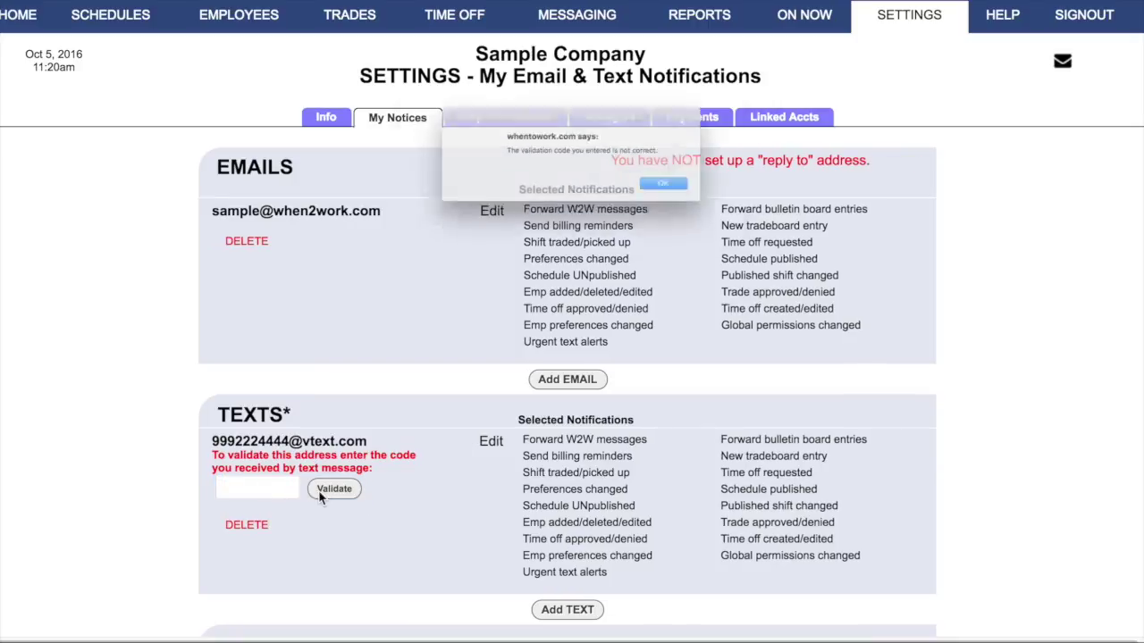
left_click(695, 204)
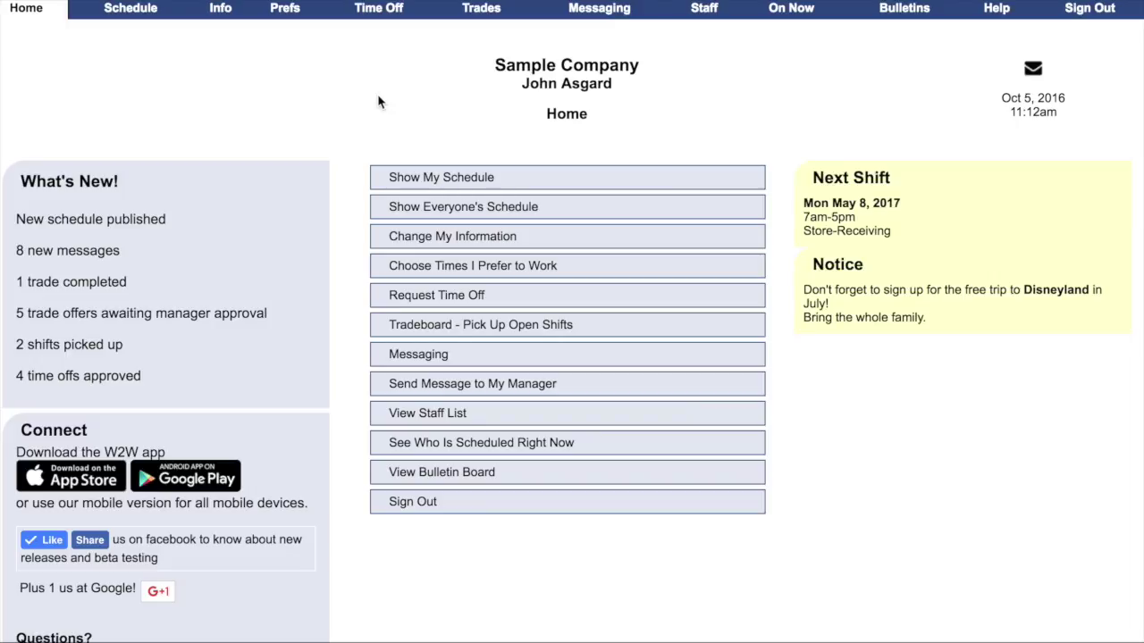
Step: From Change My Information, open Emails/Texts & Notifications and edit the employee's email options
left_click(427, 243)
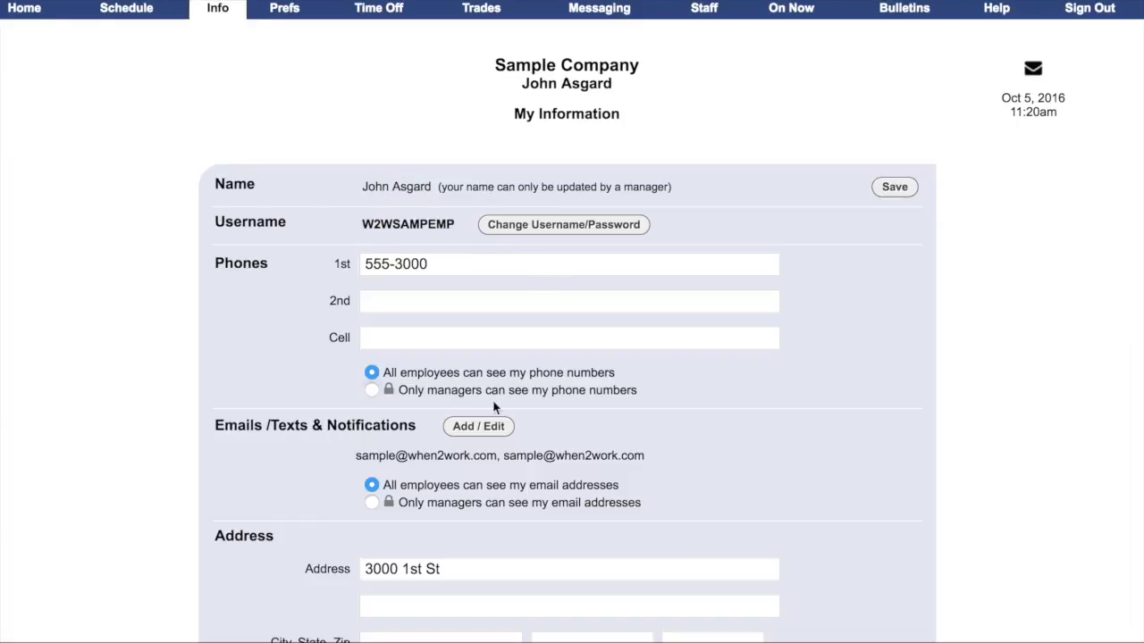
left_click(466, 429)
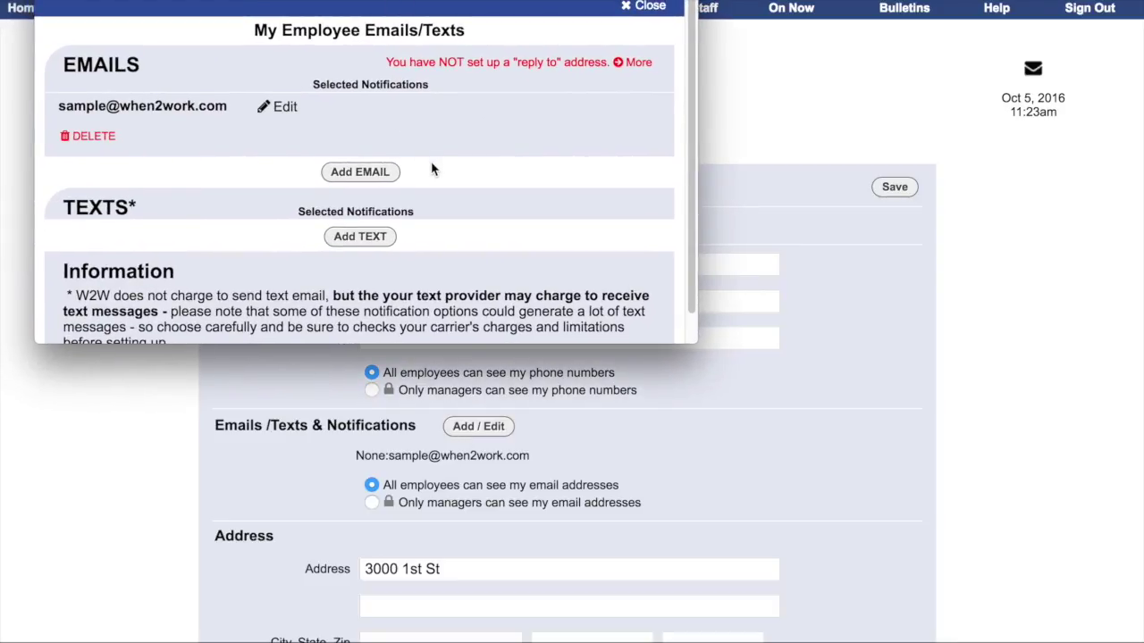
left_click(290, 110)
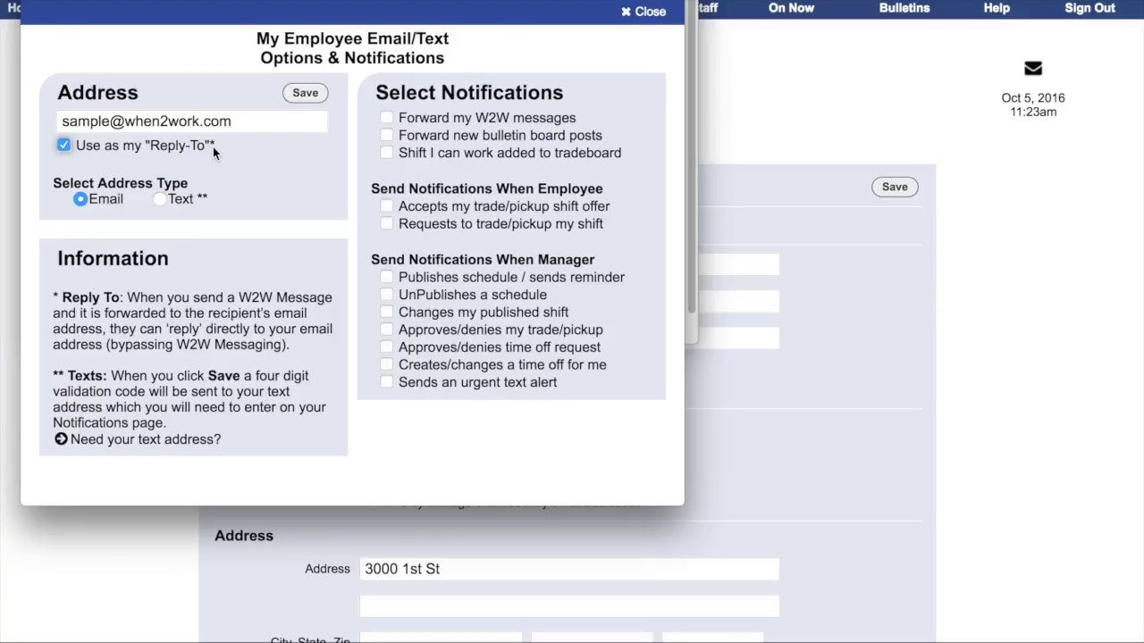
Step: Enable all employee notifications for the email, from W2W messages to urgent text alerts, and save
left_click(386, 120)
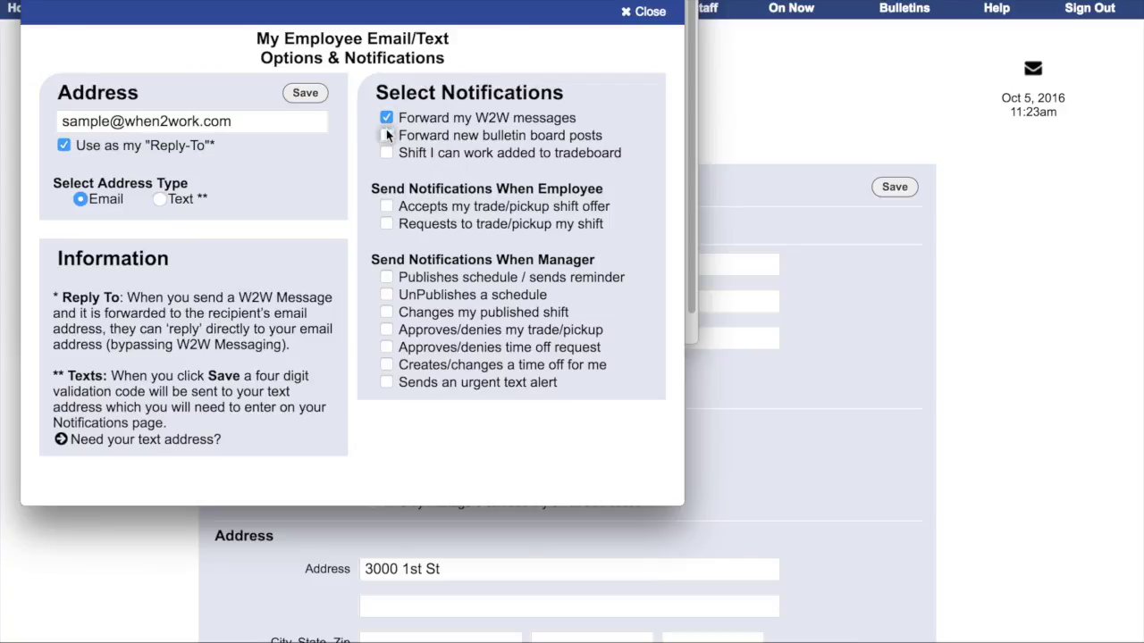
left_click(386, 137)
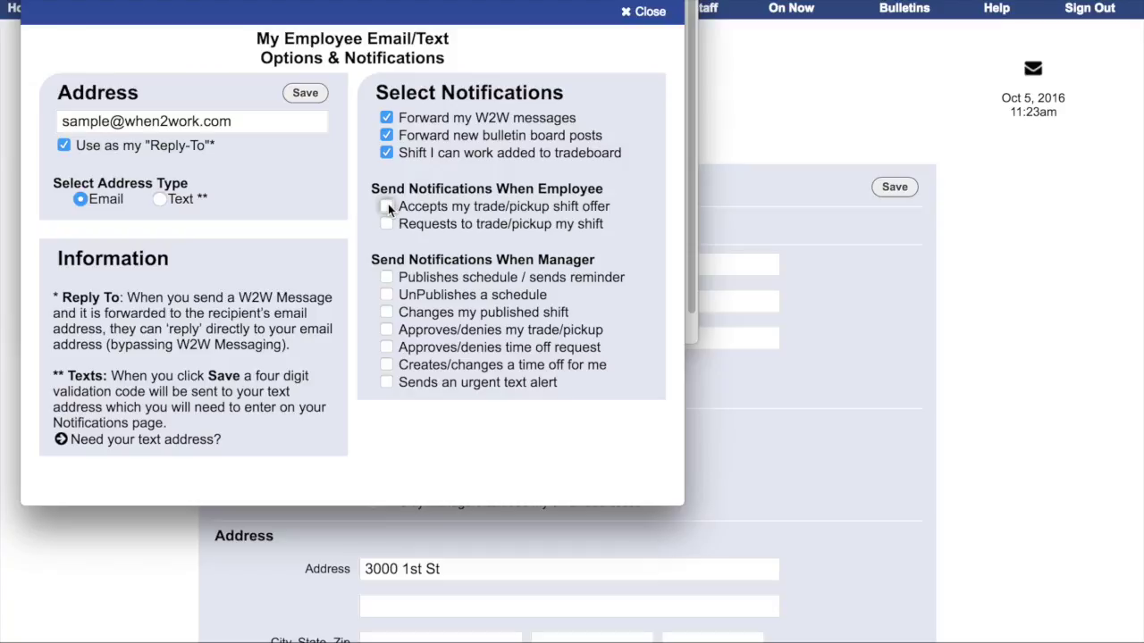
left_click(387, 206)
left_click(388, 224)
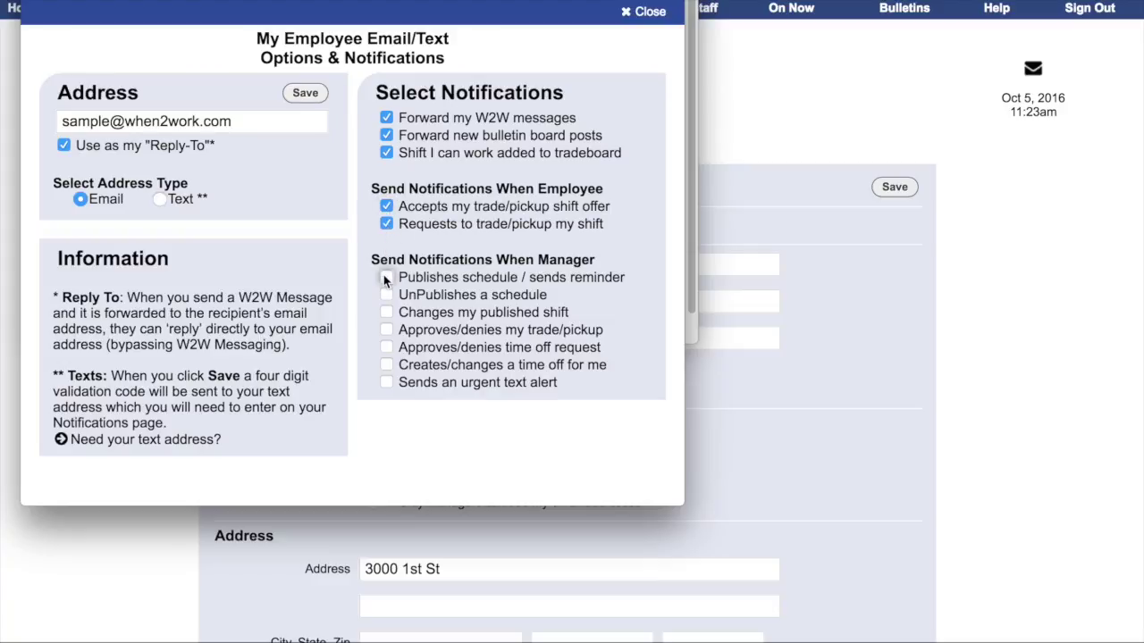
left_click(386, 279)
left_click(386, 329)
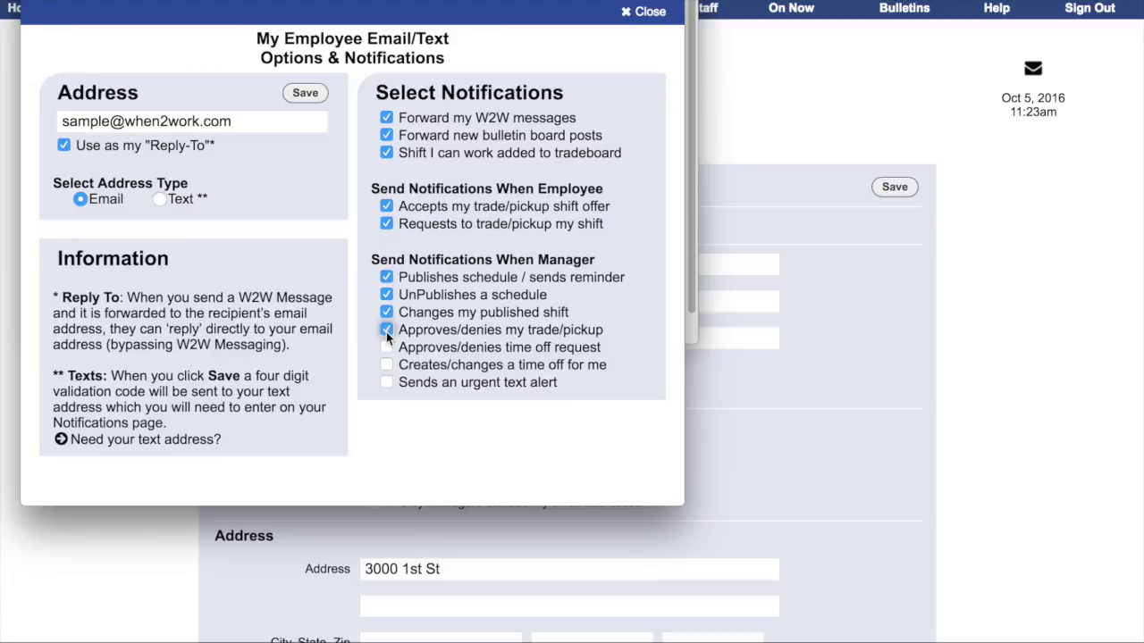
left_click(386, 347)
left_click(387, 383)
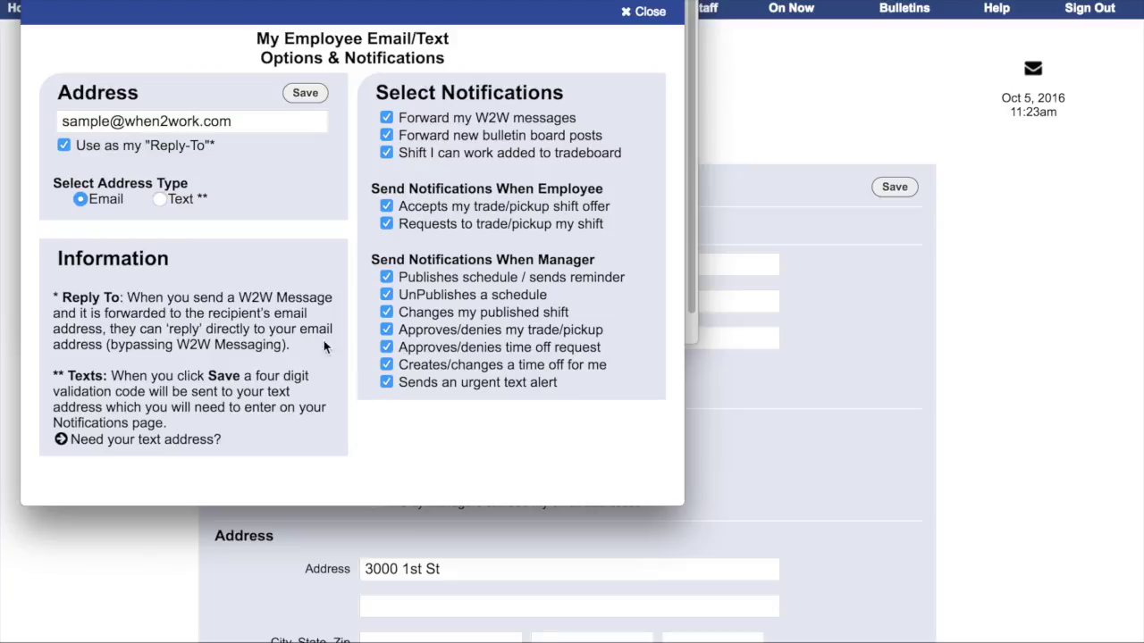
left_click(299, 93)
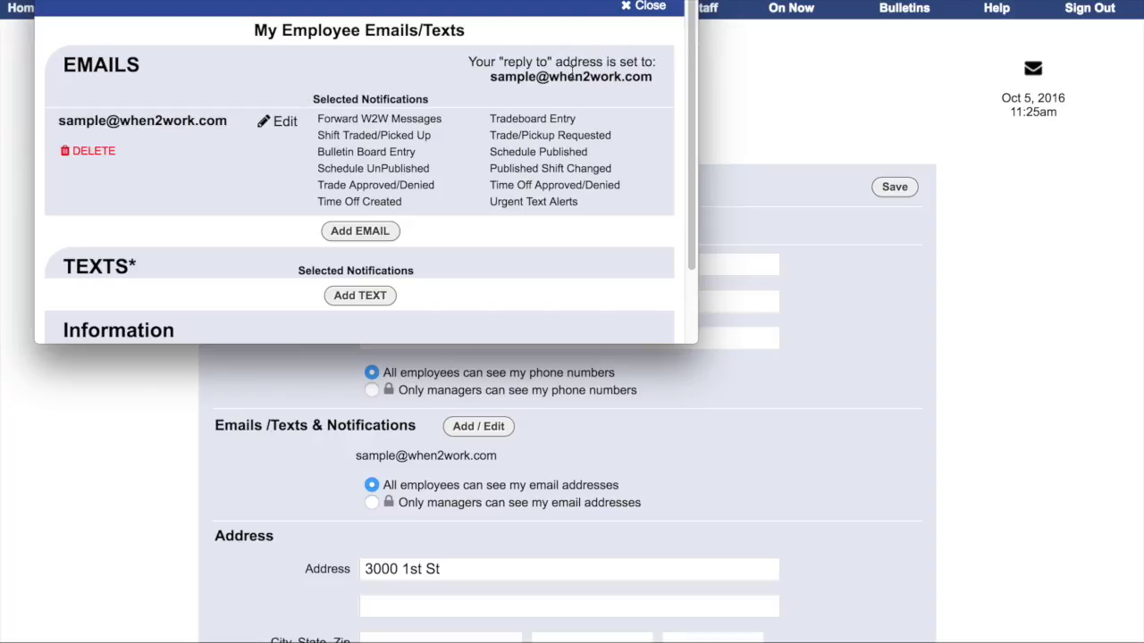
Step: Add the employee's vtext.com text address as reply-to with bulletin, tradeboard and unpublished-schedule alerts
left_click(380, 296)
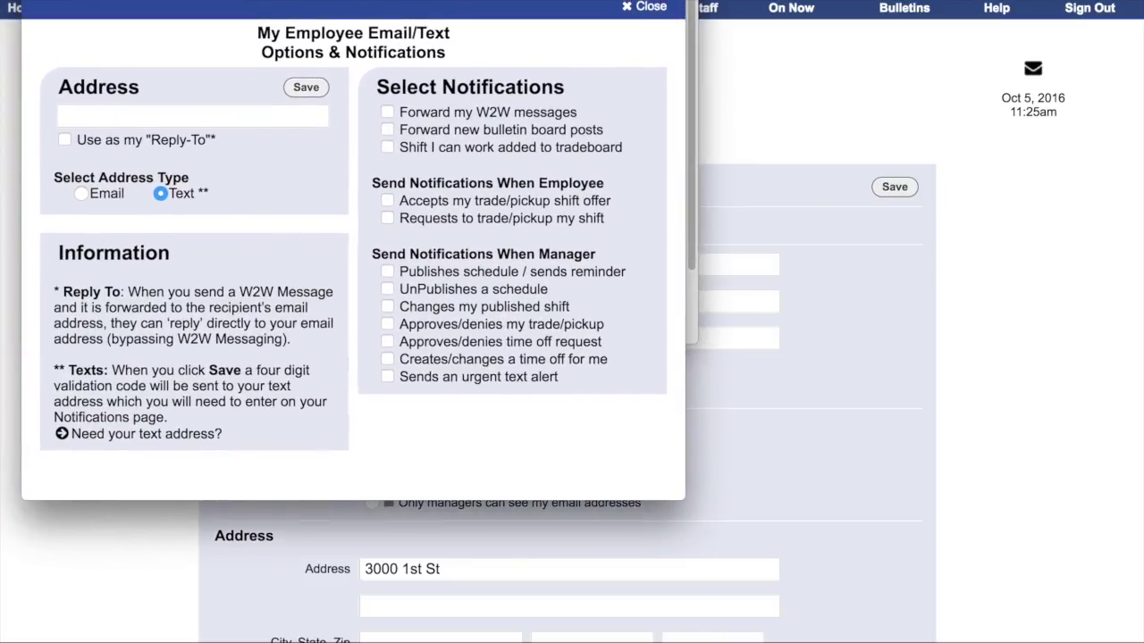
left_click(199, 115)
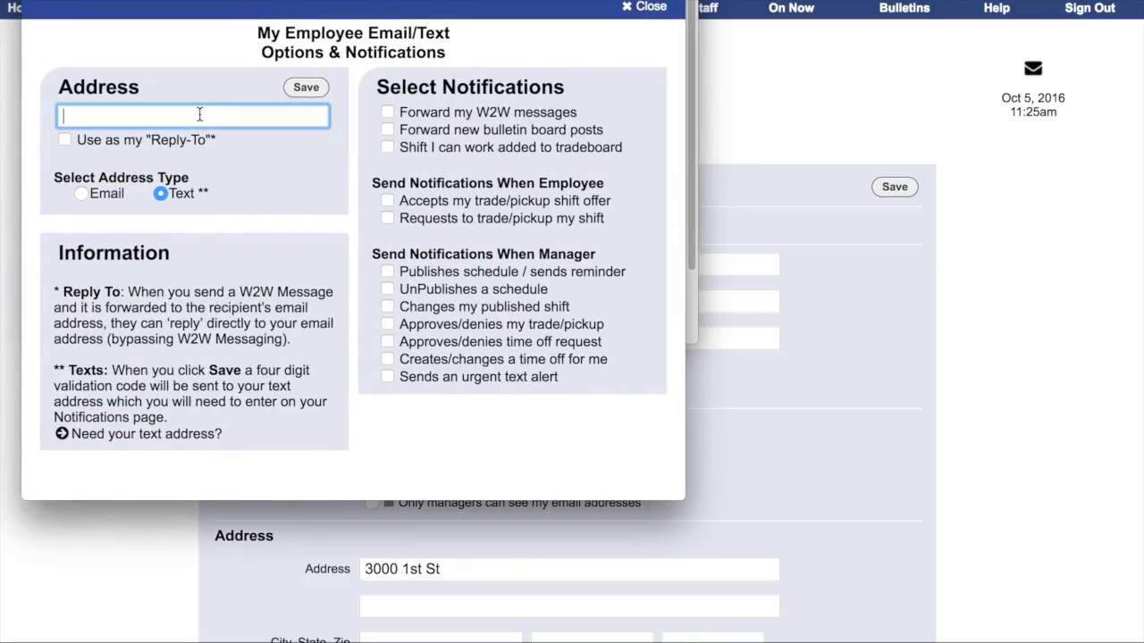
type("6667778888@vtext.com")
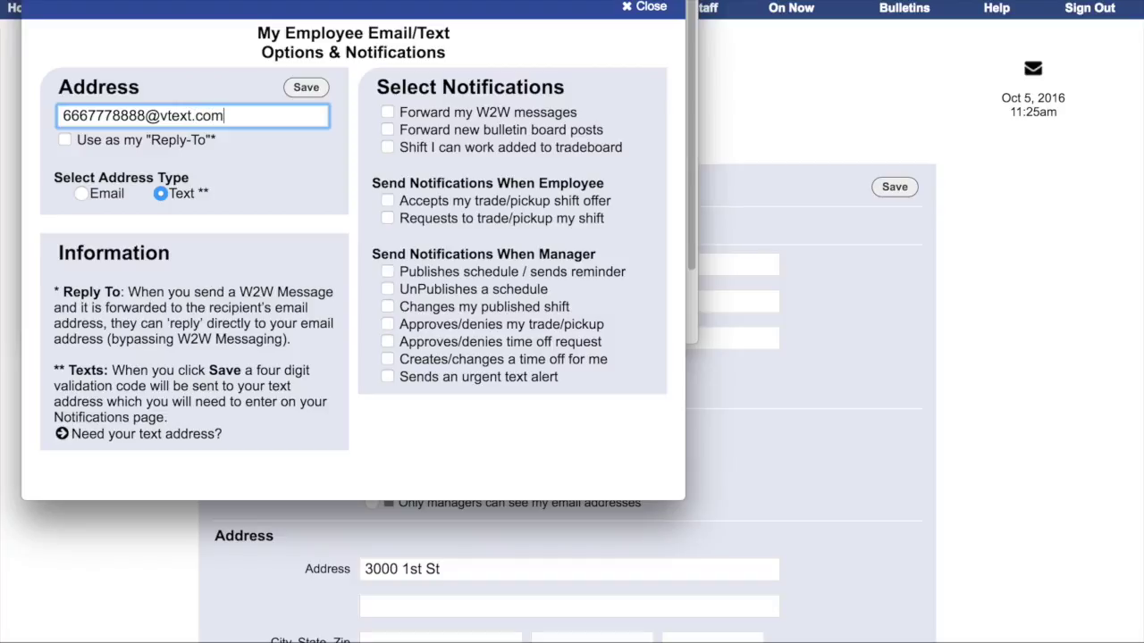
left_click(64, 140)
left_click(387, 129)
left_click(387, 147)
left_click(387, 289)
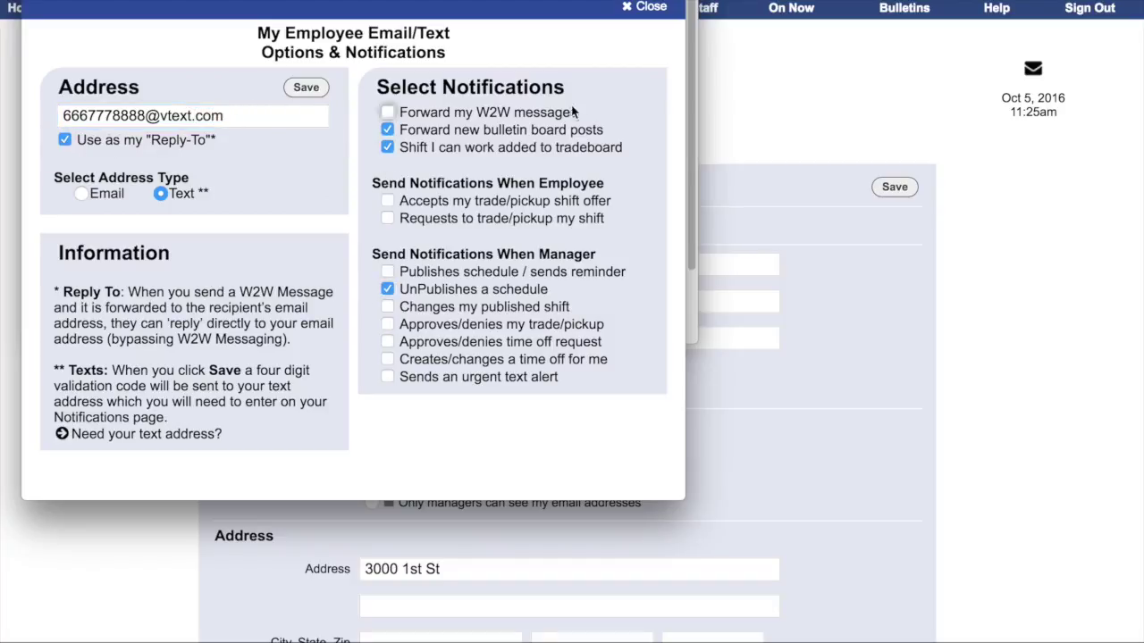
left_click(305, 87)
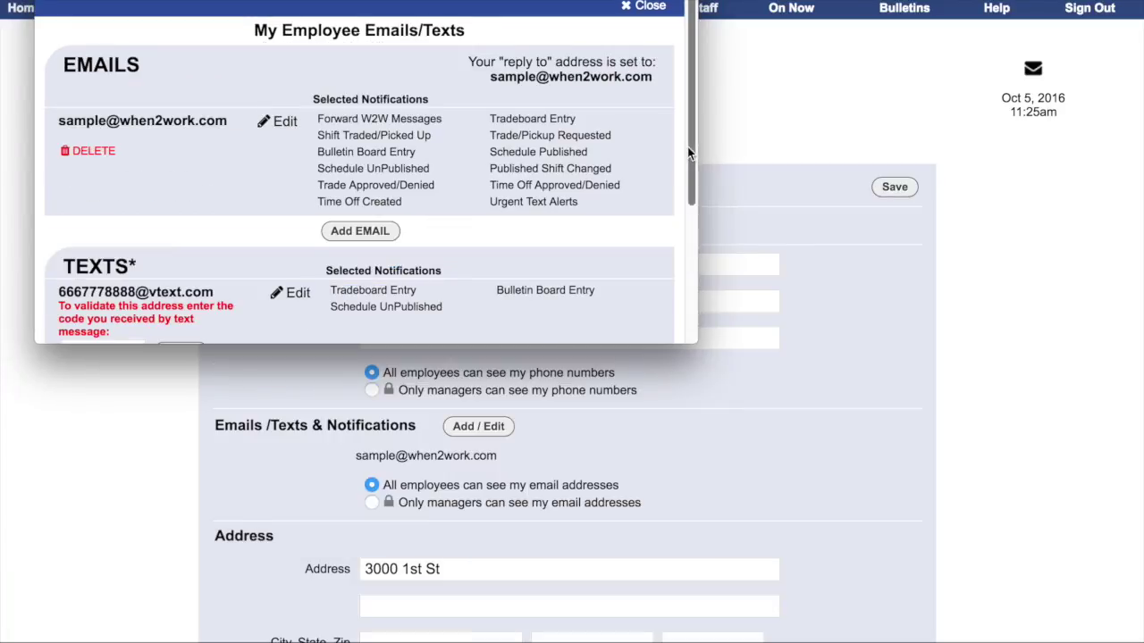
Step: Begin entering the text address's validation code
left_click_drag(690, 149, 689, 241)
left_click(127, 211)
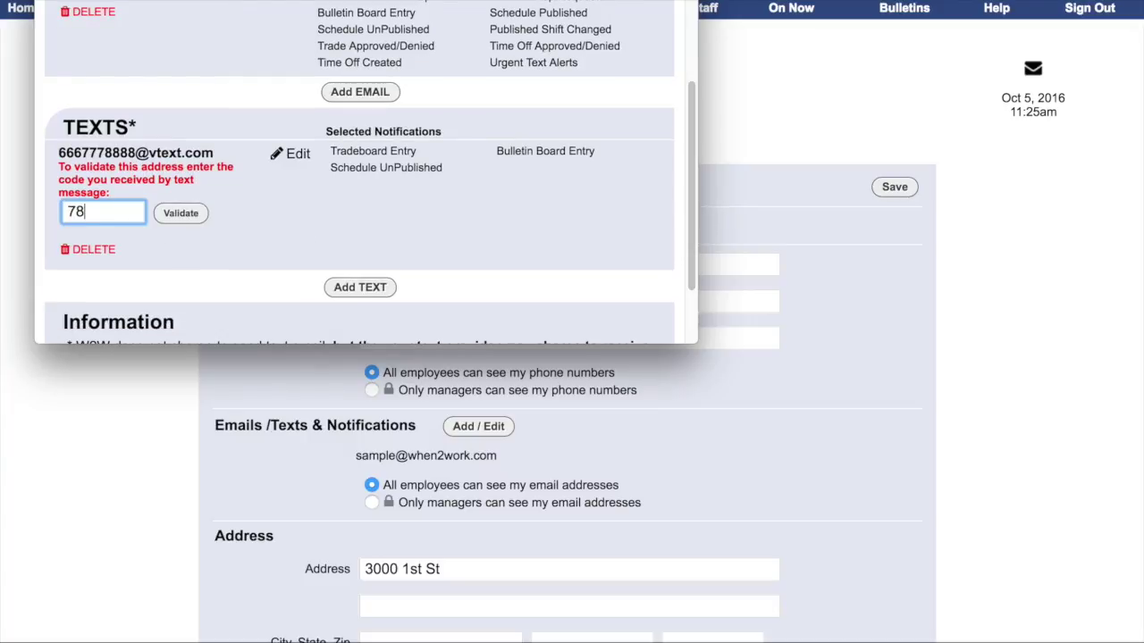
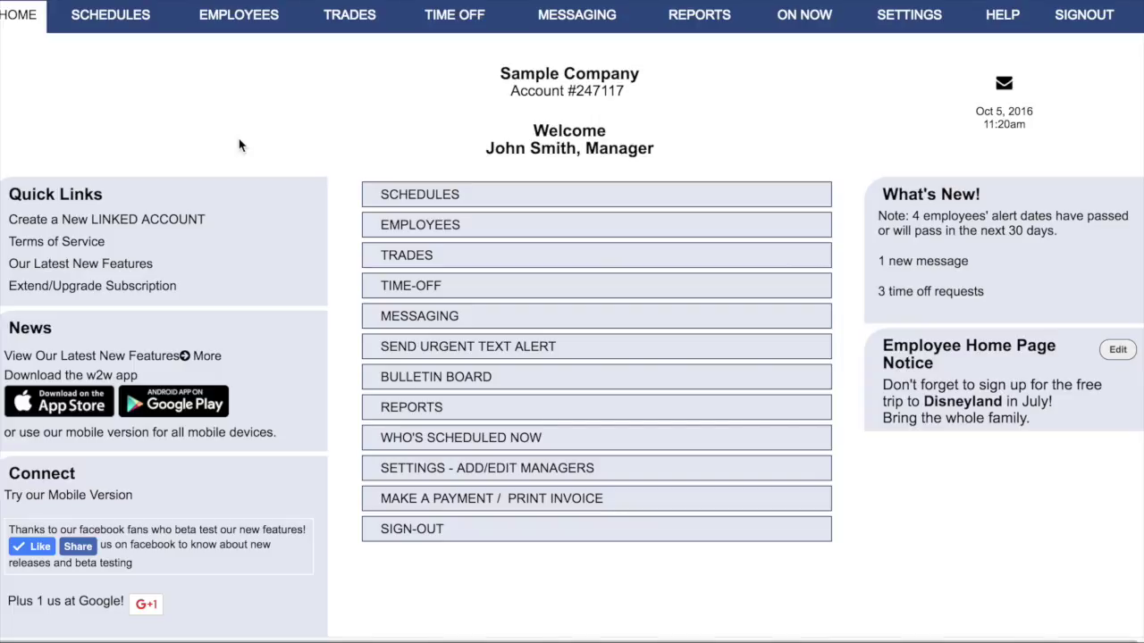
Step: Go to EMPLOYEES and open the Notifications grid listing every employee's settings
left_click(384, 231)
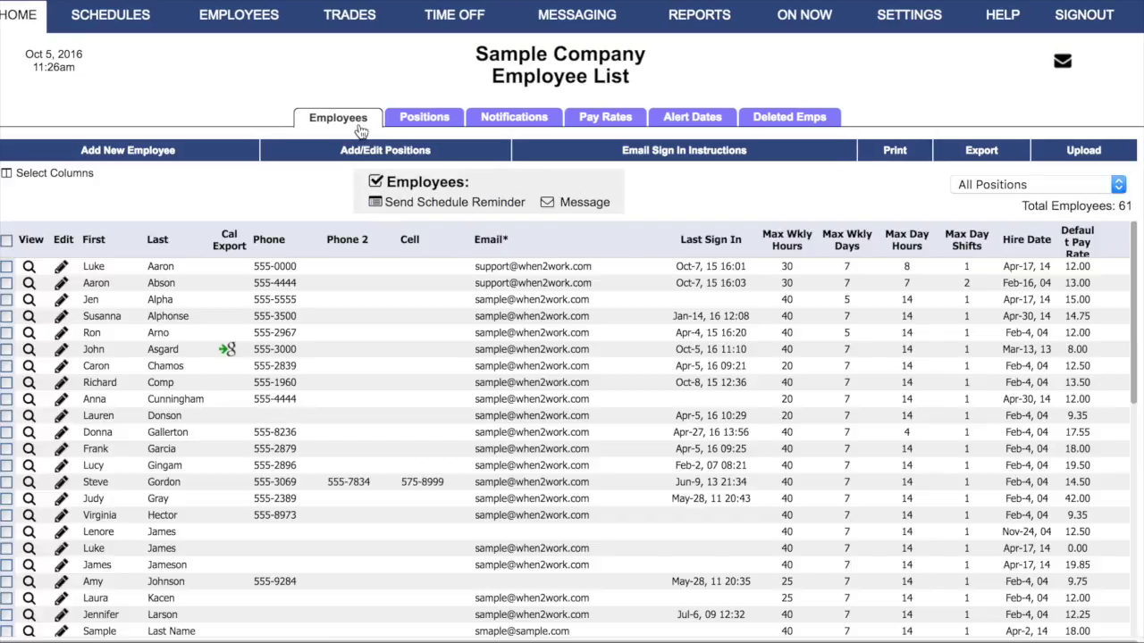
left_click(505, 119)
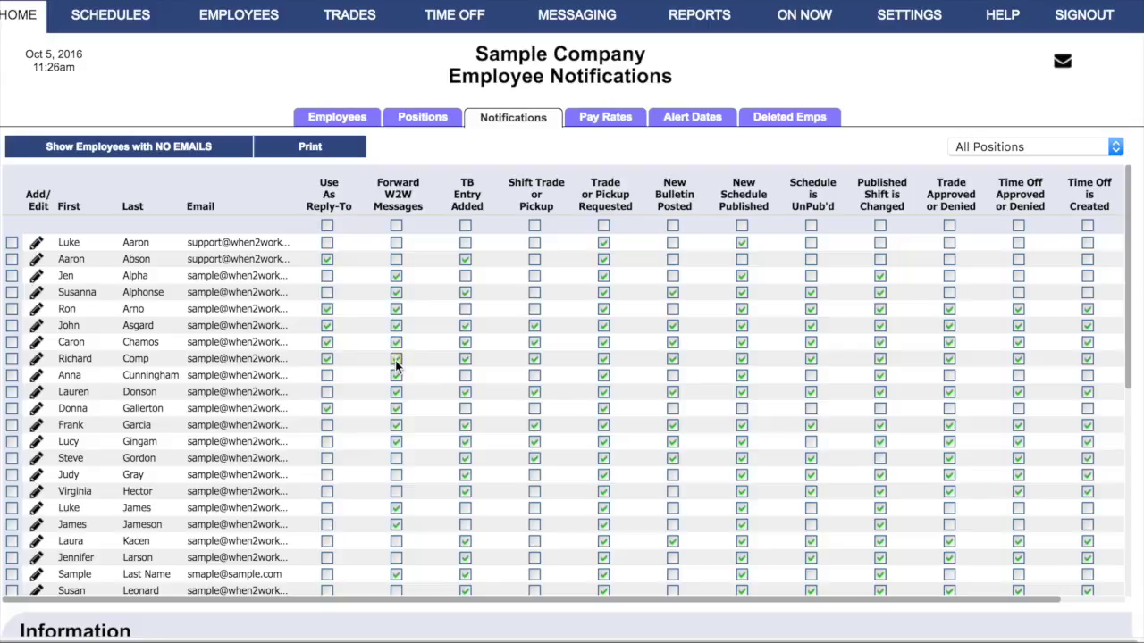
Step: Enable Forward W2W Messages for the eight employees missing it, then save the Employee Notifications grid
left_click(396, 242)
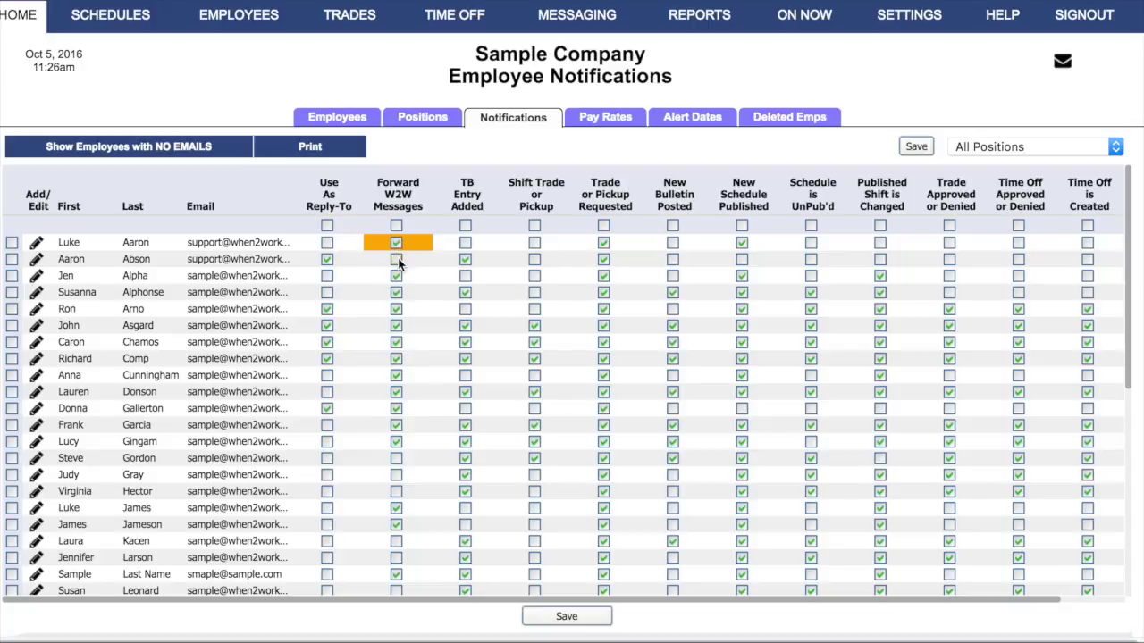
left_click(397, 259)
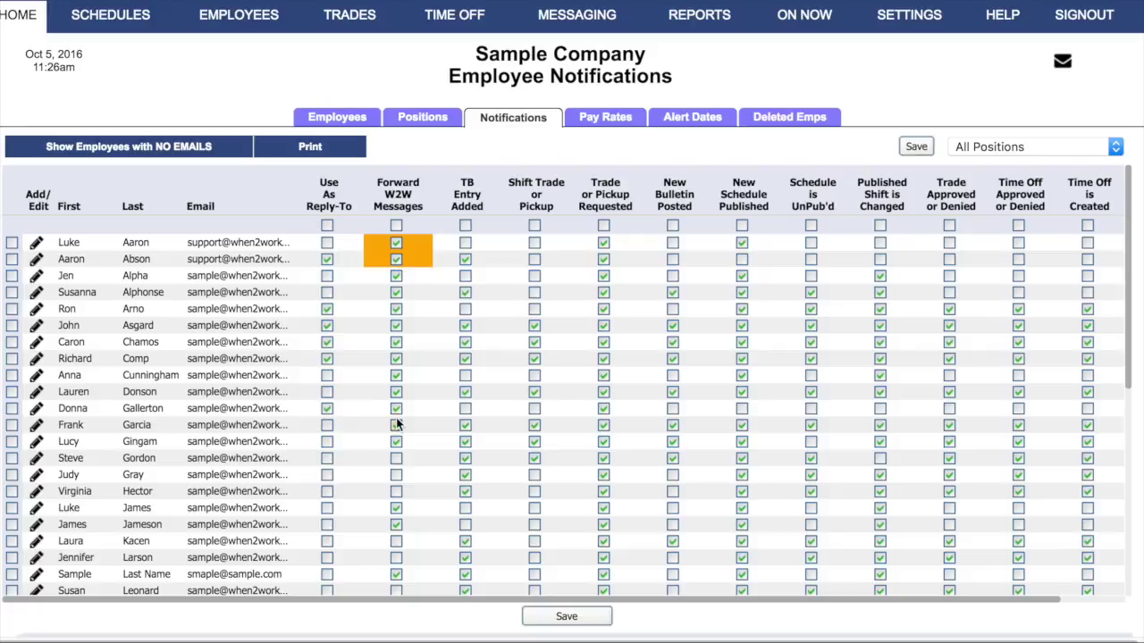
left_click(396, 458)
left_click(396, 475)
left_click(396, 490)
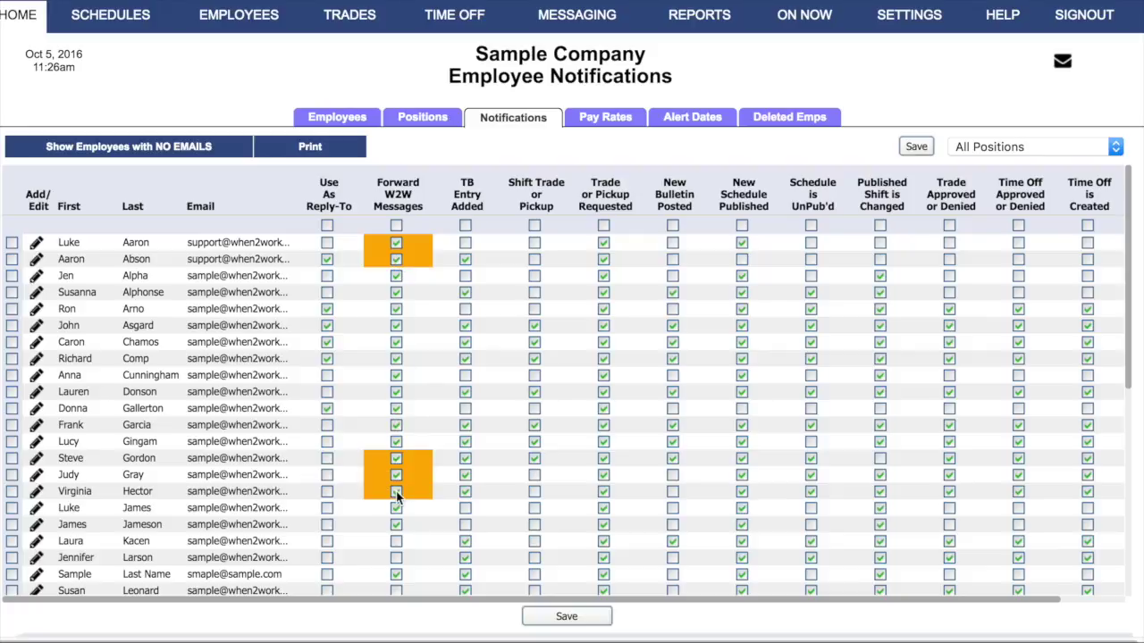
left_click(396, 541)
left_click(396, 558)
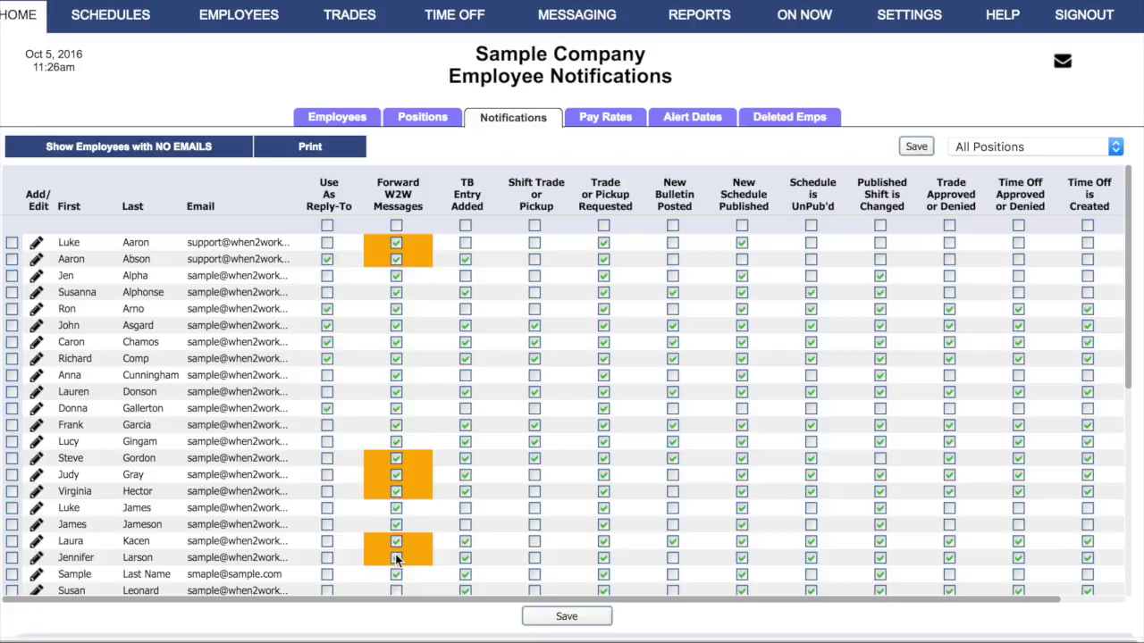
left_click(395, 589)
left_click(534, 615)
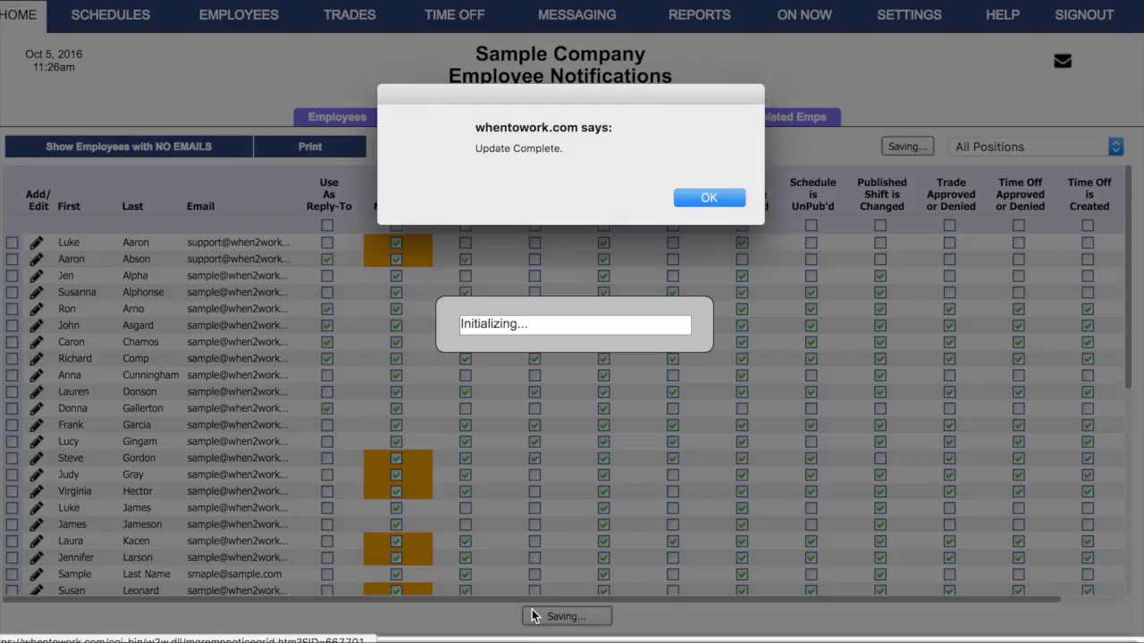
left_click(723, 197)
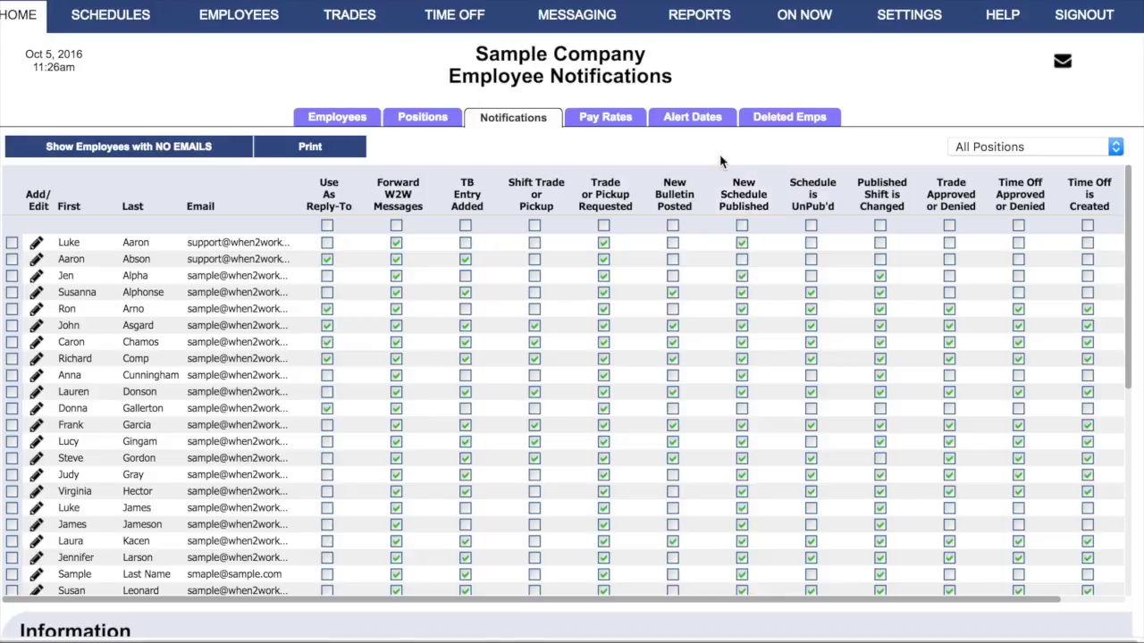